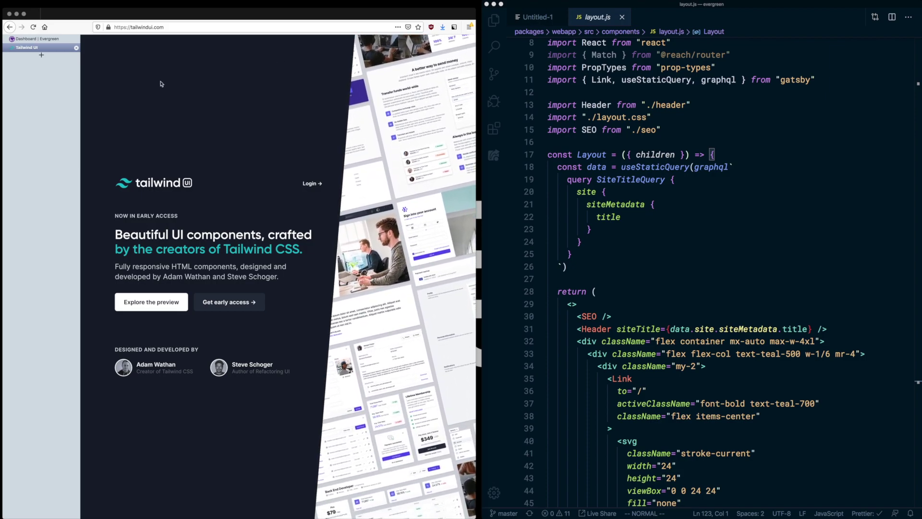
# Switch to the Dashboard | Evergreen tab, close the devtools and reload localhost:8000.
pyautogui.click(61, 43)
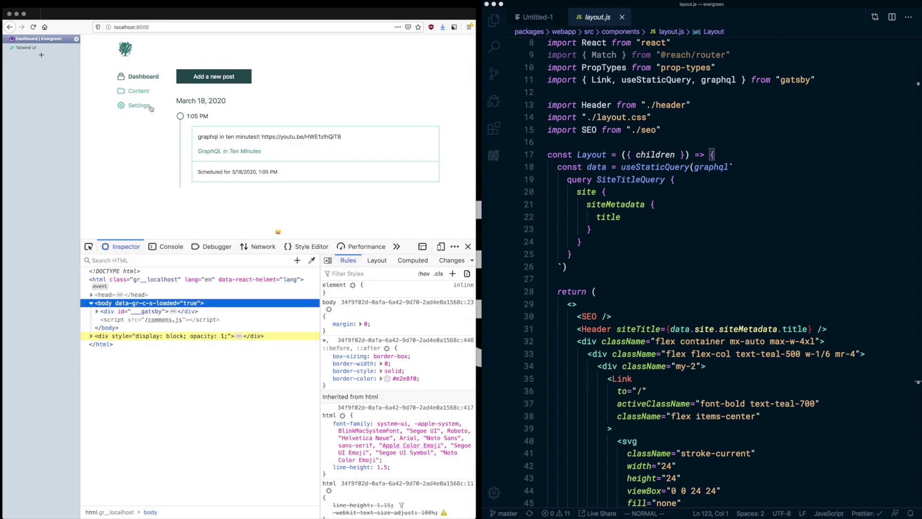
pyautogui.click(468, 246)
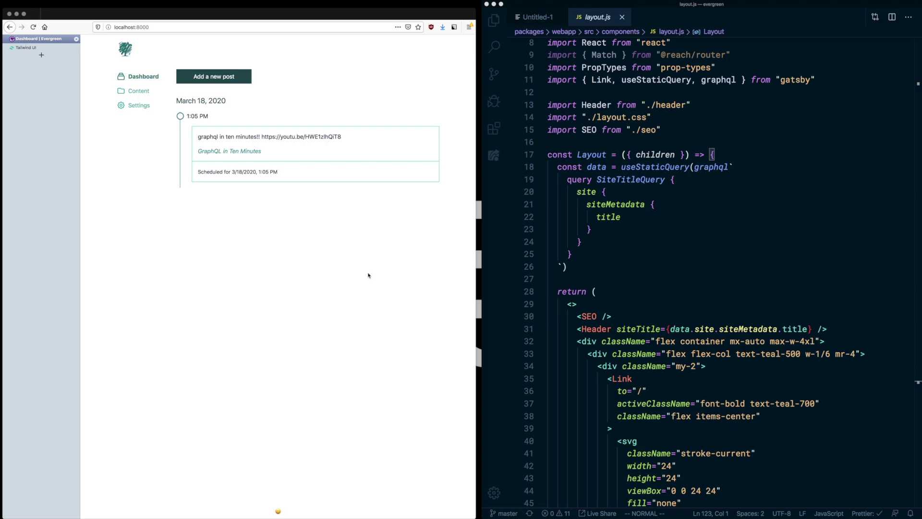
pyautogui.press('super+r')
# Return to the Tailwind UI tab and start logging in to the account.
pyautogui.click(17, 49)
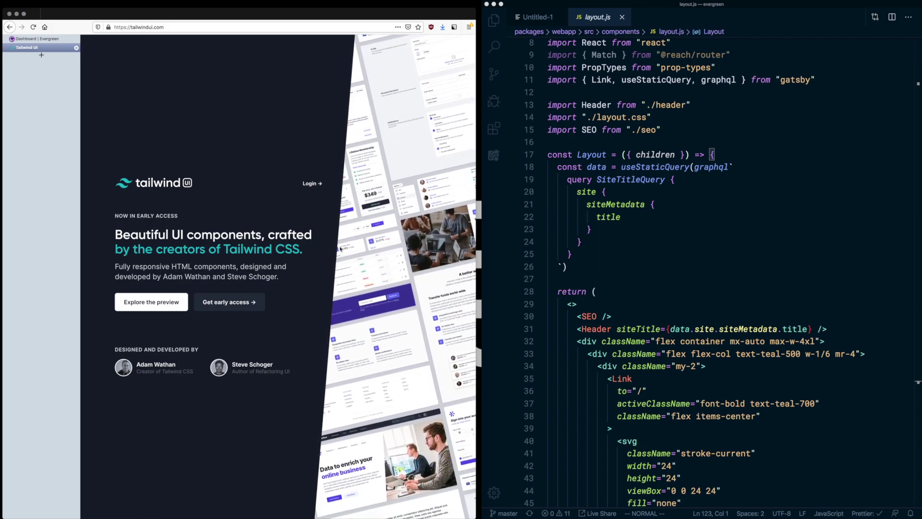
pyautogui.click(313, 186)
# Submit the autofilled sign-in form to reach the components catalogue at Marketing.
pyautogui.press('Return')
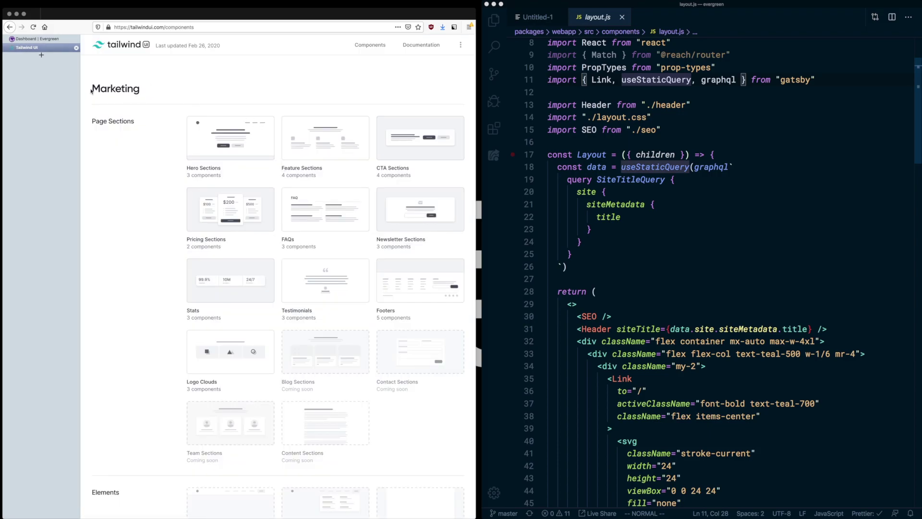
pyautogui.moveTo(92, 91); pyautogui.dragTo(154, 91)
pyautogui.click(123, 174)
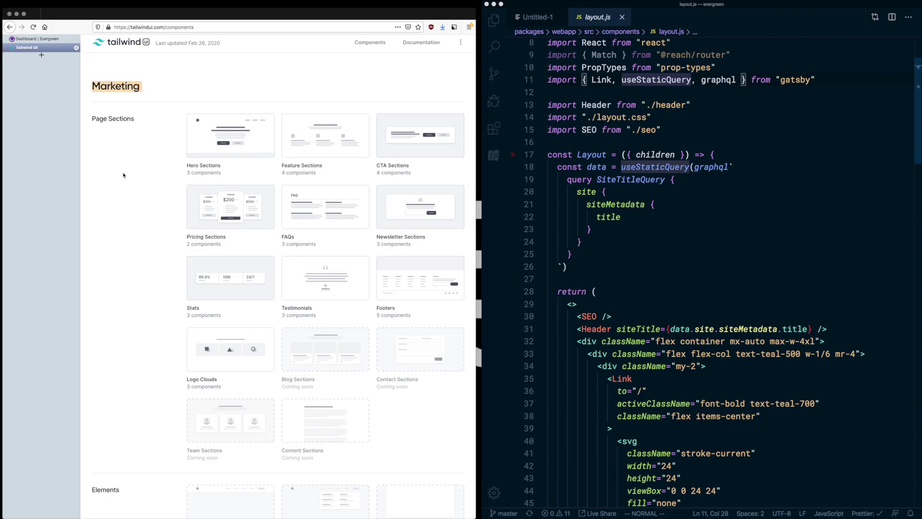
# Scroll the catalogue down to the Application UI section with Sidebar Layouts.
pyautogui.scroll(-10, 125, 264)
pyautogui.tripleClick(121, 194)
pyautogui.click(153, 163)
pyautogui.scroll(10, 153, 164)
pyautogui.scroll(-3, 156, 264)
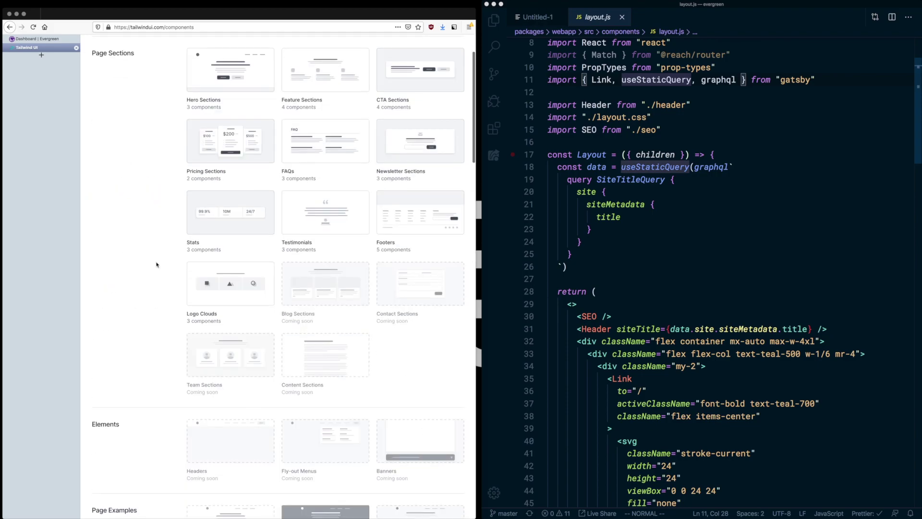
pyautogui.scroll(1, 155, 263)
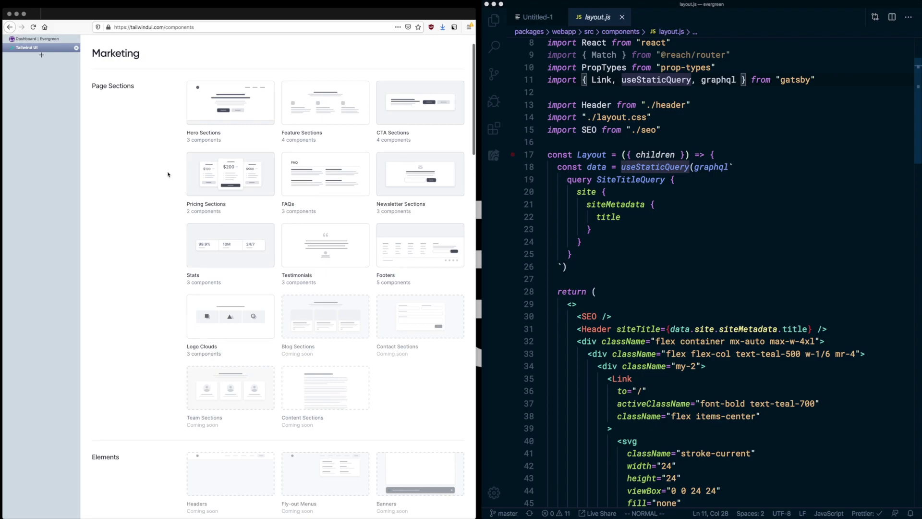
pyautogui.scroll(1, 166, 194)
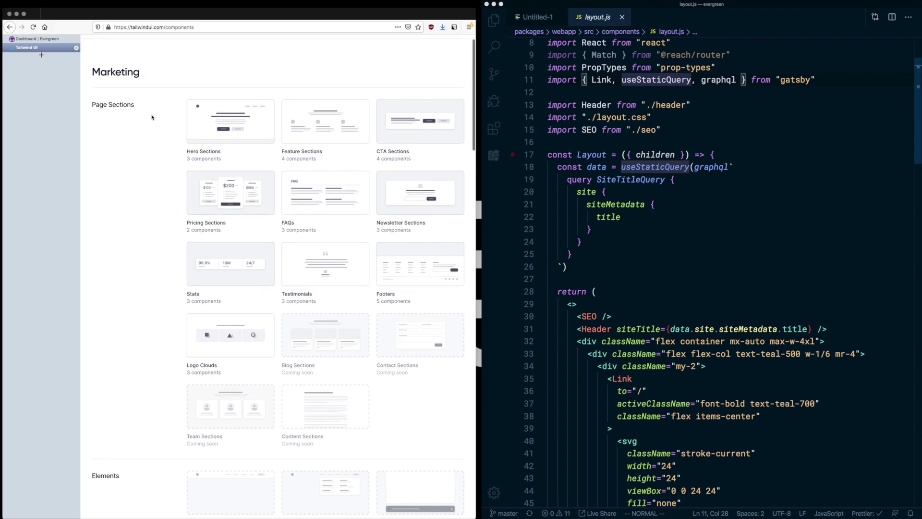
pyautogui.scroll(-10, 158, 199)
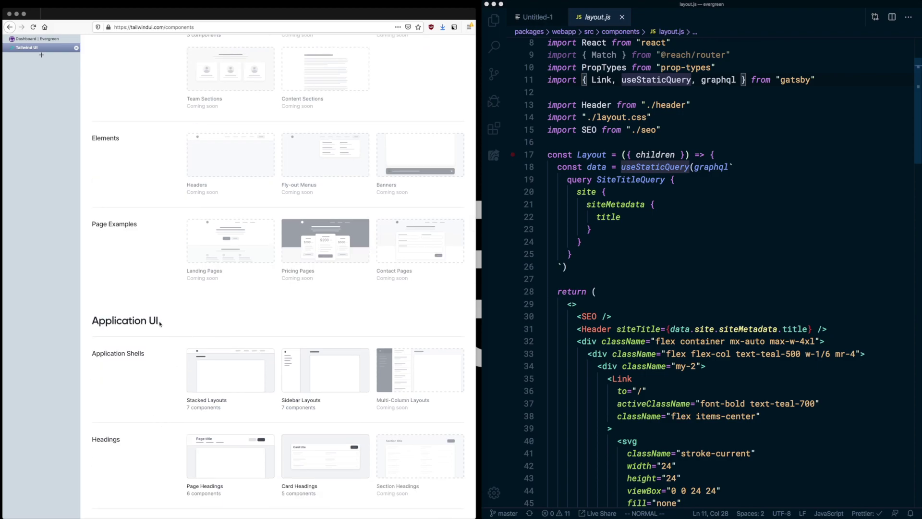
pyautogui.scroll(-5, 158, 321)
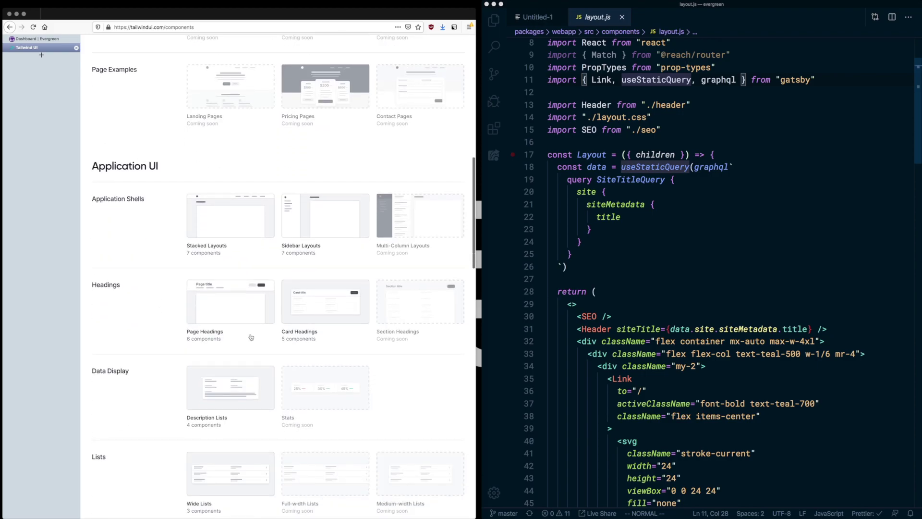
pyautogui.scroll(-3, 253, 335)
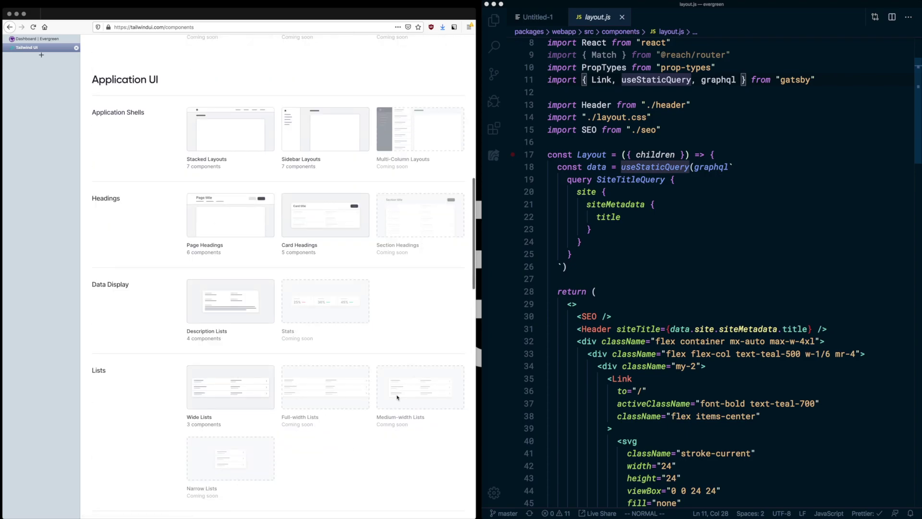
pyautogui.scroll(2, 426, 316)
pyautogui.scroll(13, 420, 288)
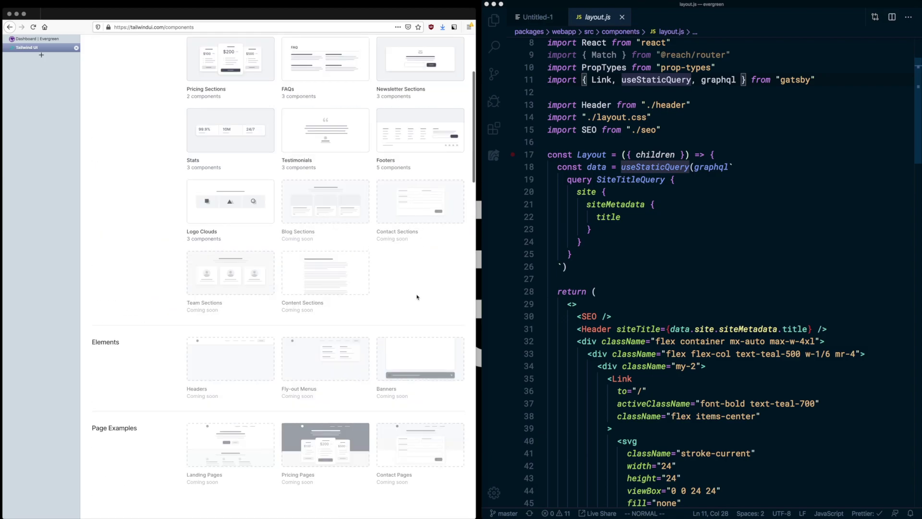
pyautogui.scroll(10, 416, 297)
pyautogui.scroll(-18, 390, 379)
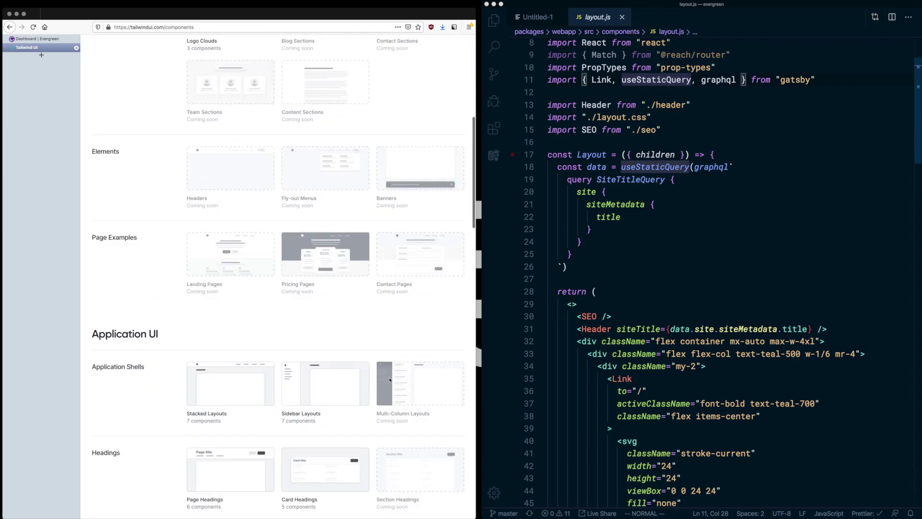
pyautogui.scroll(-6, 374, 326)
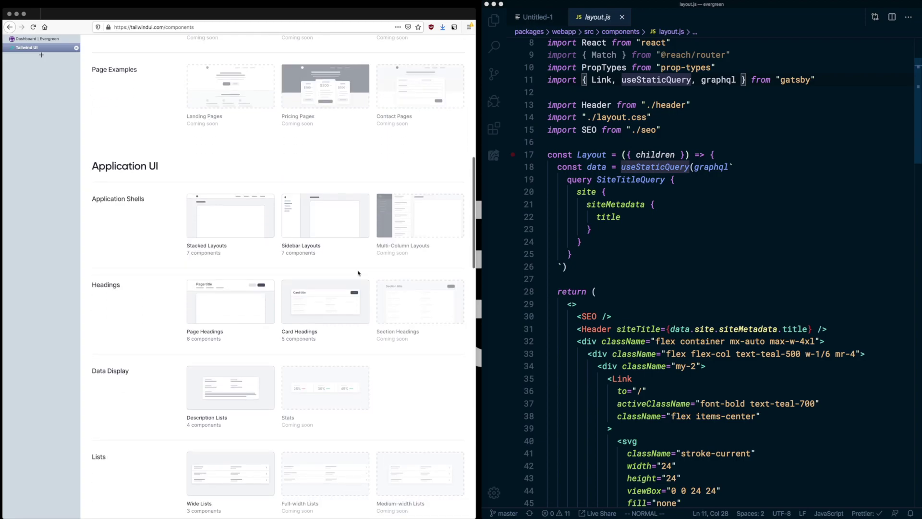
pyautogui.scroll(-1, 358, 273)
pyautogui.scroll(-3, 355, 211)
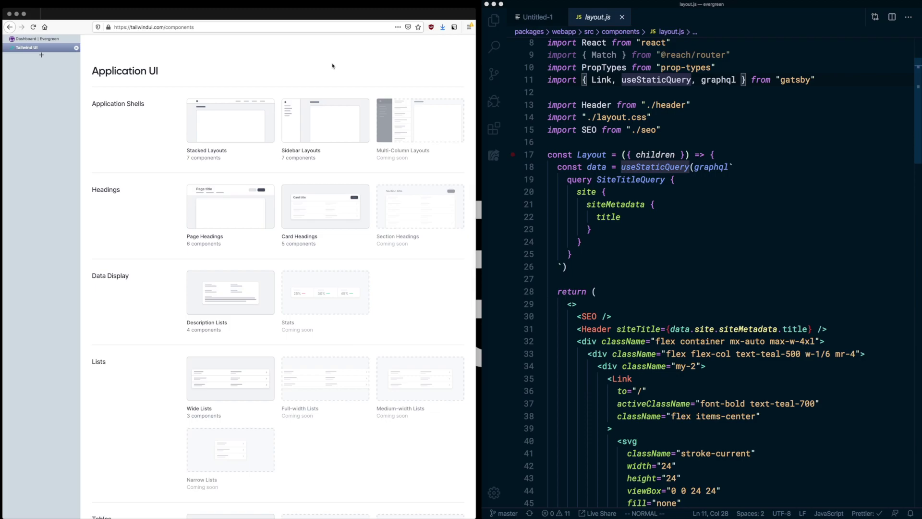
# Open the Sidebar Layouts examples and browse the Brand and Dark sidebar previews.
pyautogui.click(316, 116)
pyautogui.scroll(-5, 235, 117)
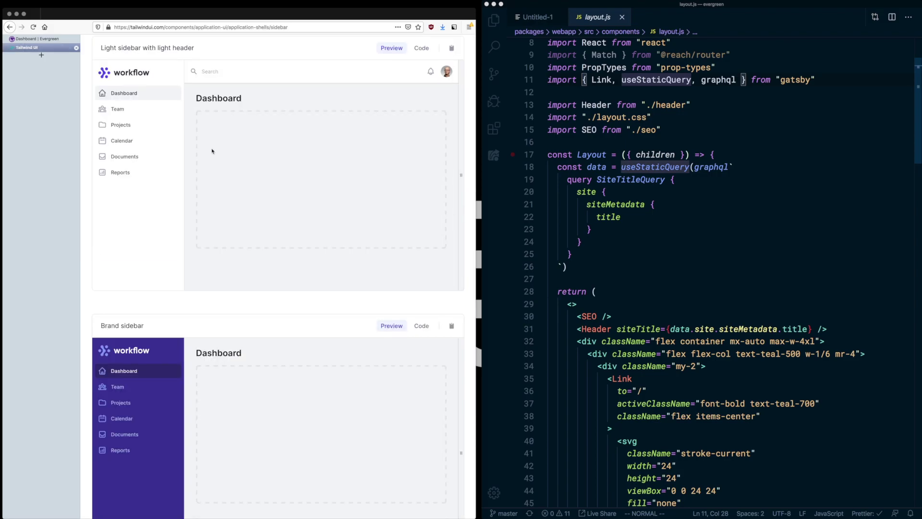
pyautogui.scroll(3, 212, 150)
pyautogui.scroll(-10, 212, 150)
pyautogui.scroll(1, 215, 247)
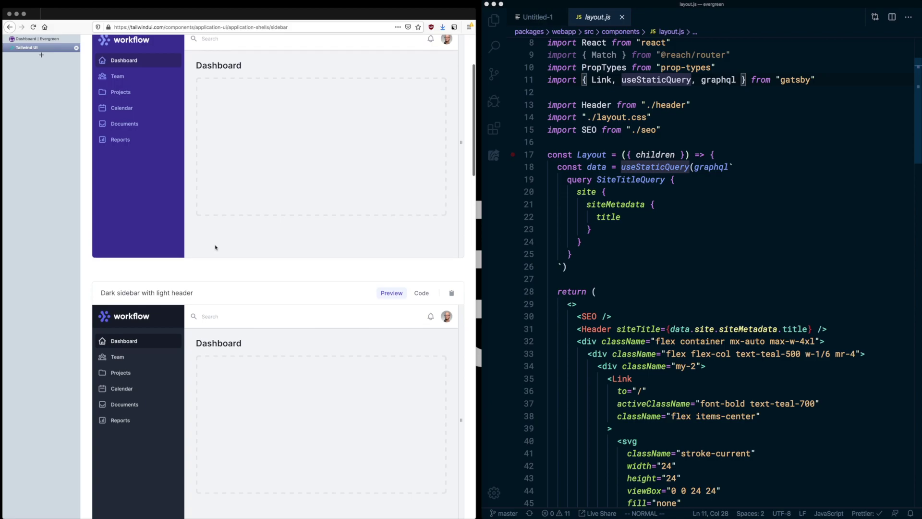
pyautogui.scroll(-5, 215, 248)
pyautogui.scroll(4, 215, 247)
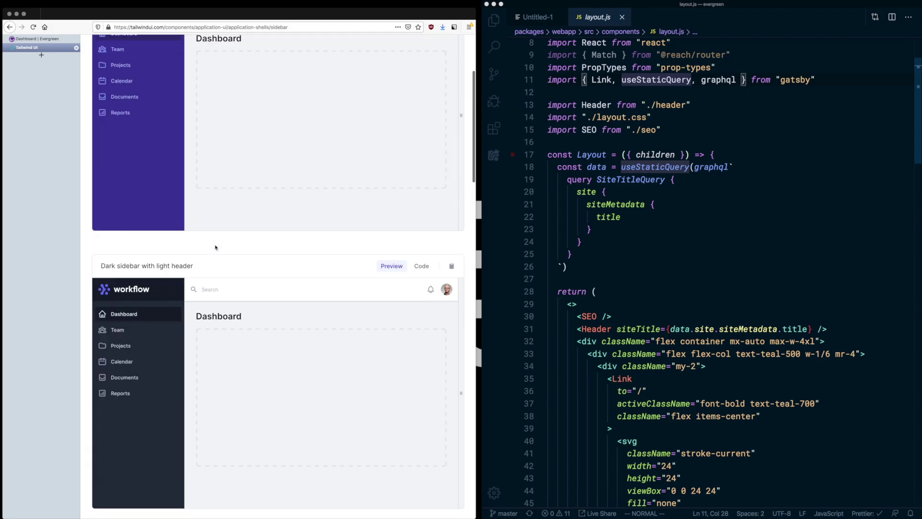
pyautogui.scroll(5, 215, 247)
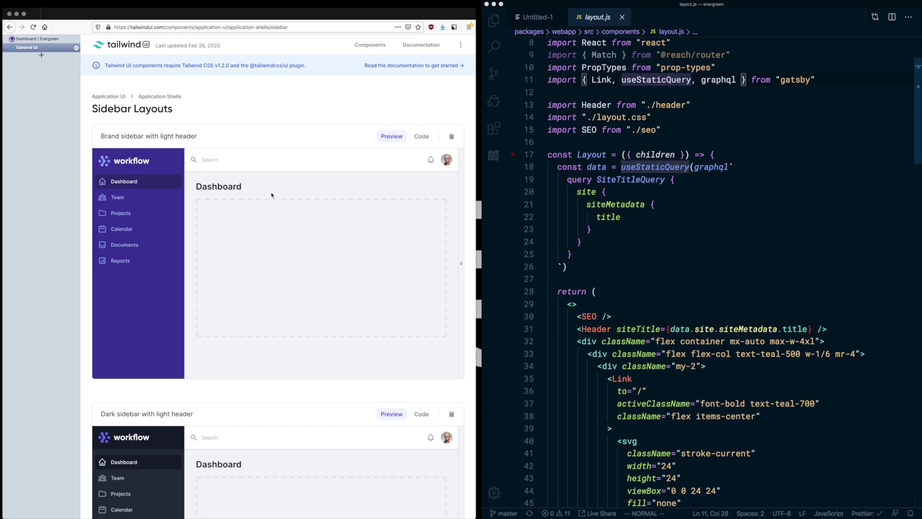
pyautogui.scroll(-8, 271, 195)
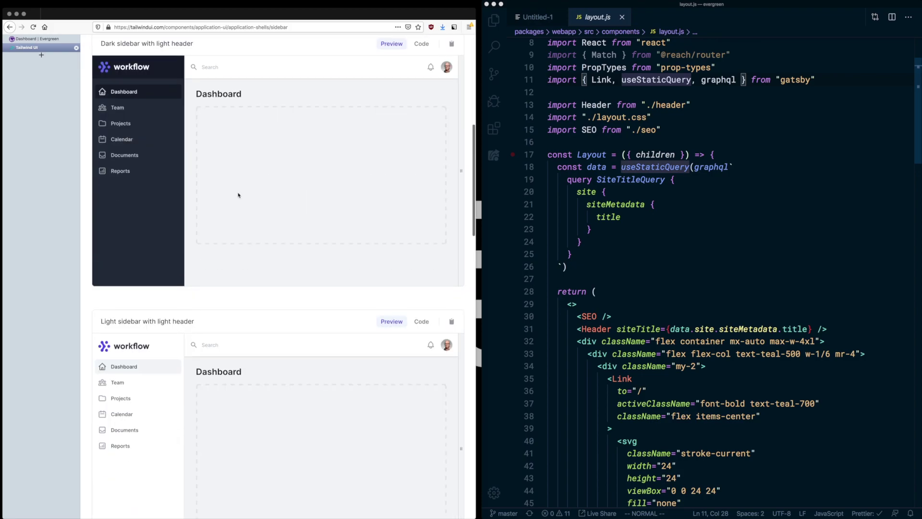
# Scroll to Light sidebar with light background and select its Code tab.
pyautogui.scroll(-3, 198, 333)
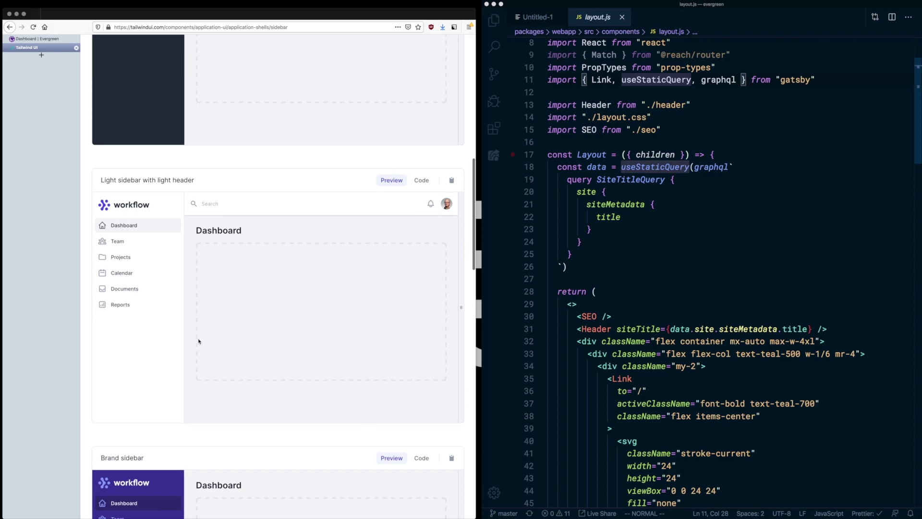
pyautogui.scroll(-2, 199, 338)
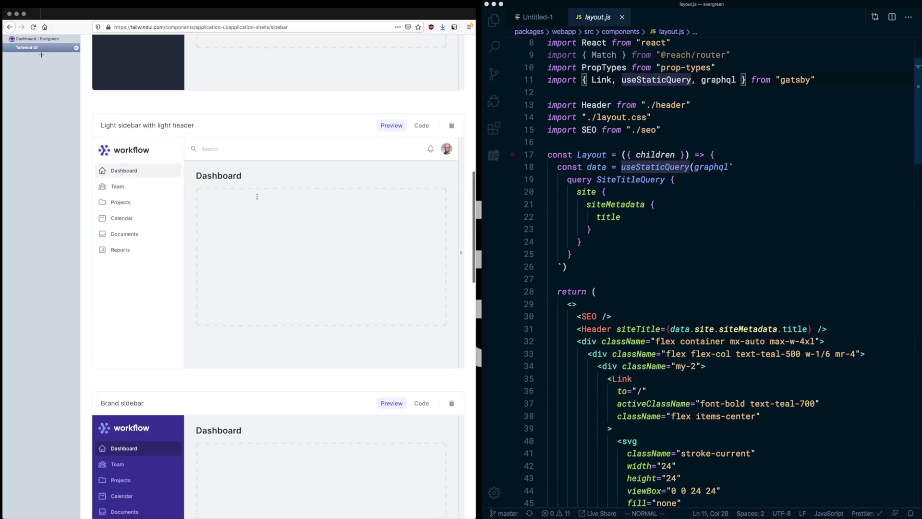
pyautogui.scroll(-3, 311, 241)
pyautogui.scroll(2, 311, 242)
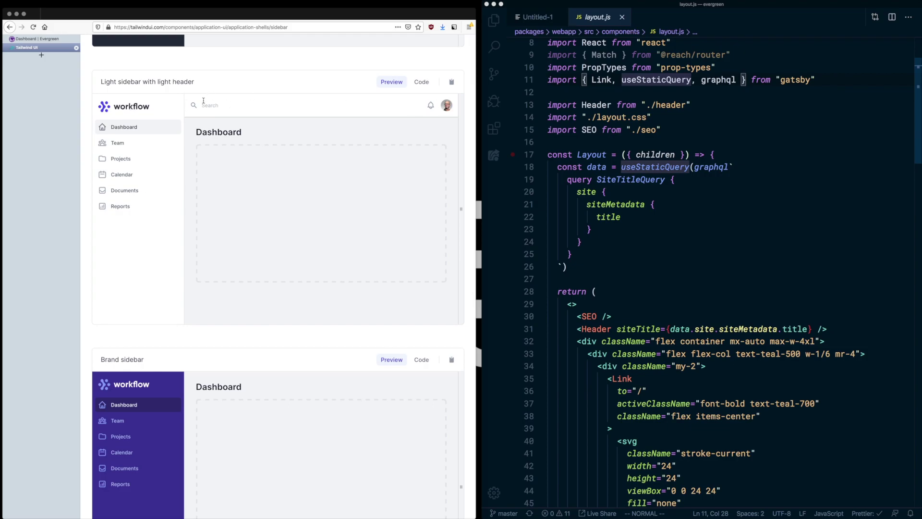
pyautogui.scroll(-4, 339, 245)
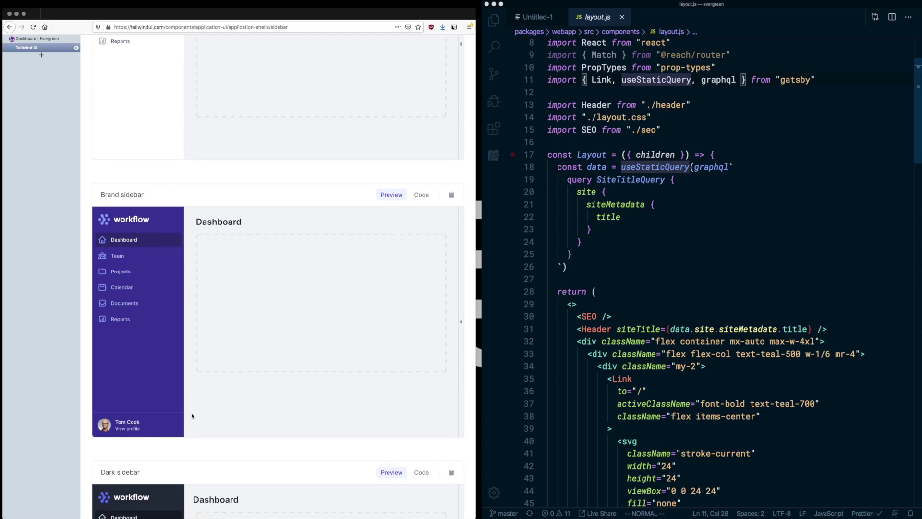
pyautogui.scroll(6, 193, 413)
pyautogui.scroll(-10, 246, 227)
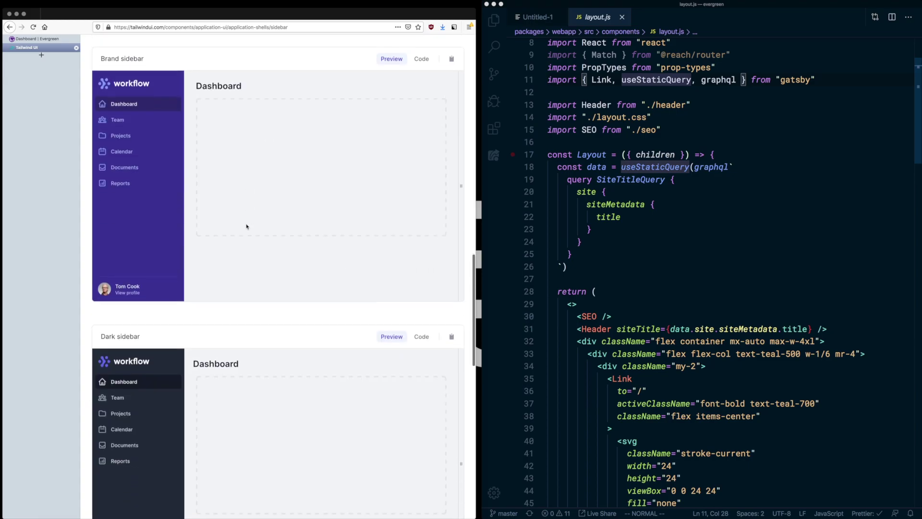
pyautogui.scroll(-9, 246, 226)
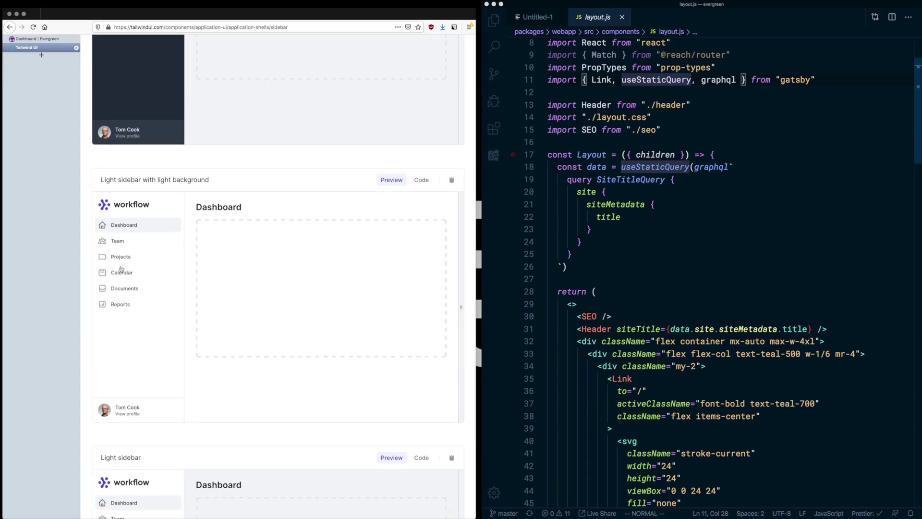
pyautogui.scroll(-1, 334, 266)
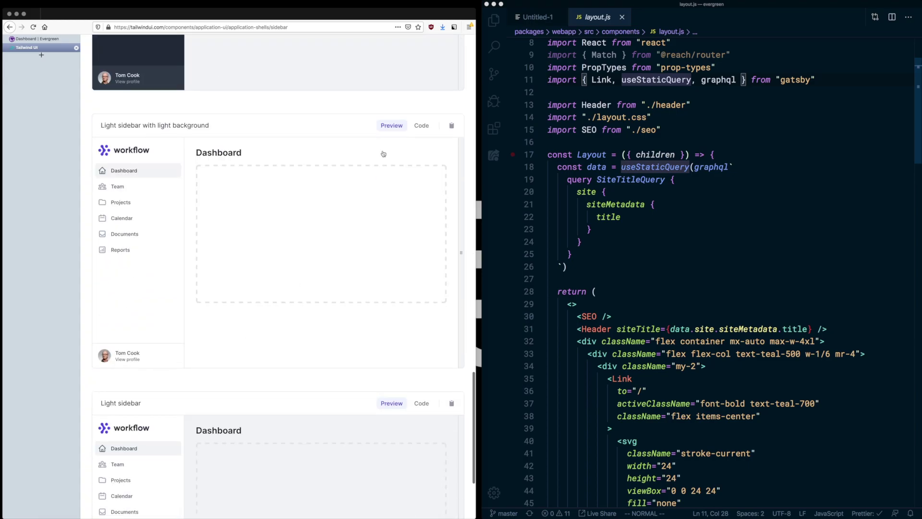
pyautogui.click(420, 126)
# Resize the light sidebar preview to mobile width and back, then show its HTML code.
pyautogui.moveTo(459, 256); pyautogui.dragTo(132, 263)
pyautogui.moveTo(230, 262); pyautogui.dragTo(480, 241)
pyautogui.click(424, 130)
pyautogui.scroll(-2, 367, 213)
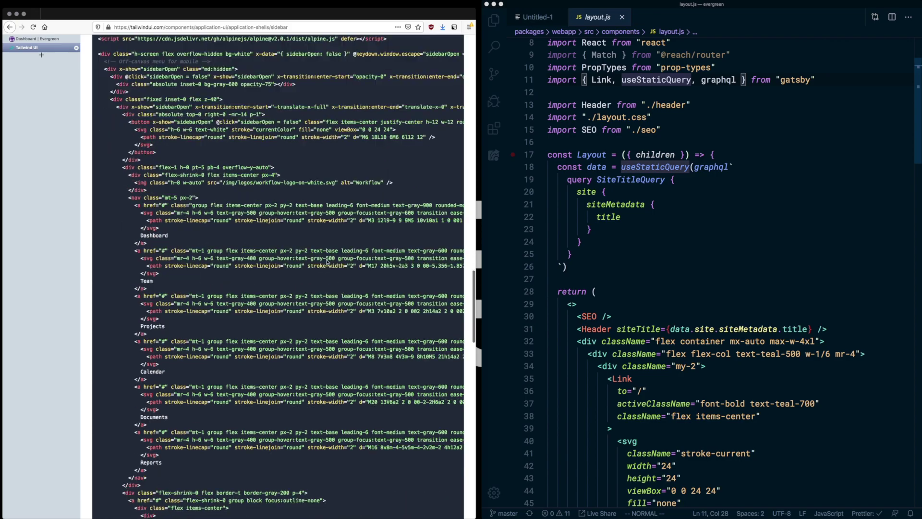